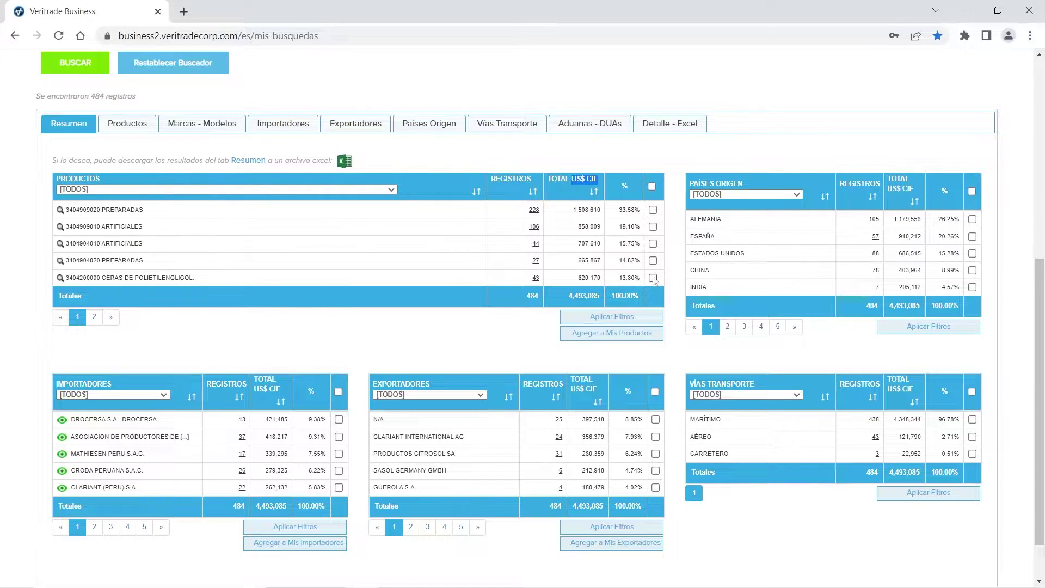
left_click(653, 210)
left_click(653, 226)
left_click(653, 243)
left_click(609, 341)
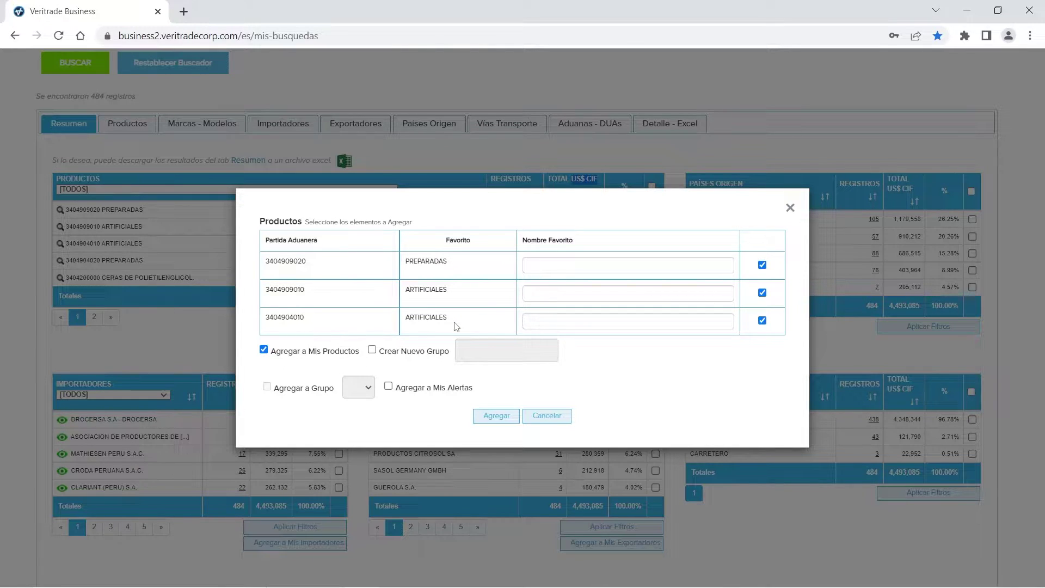
left_click(534, 266)
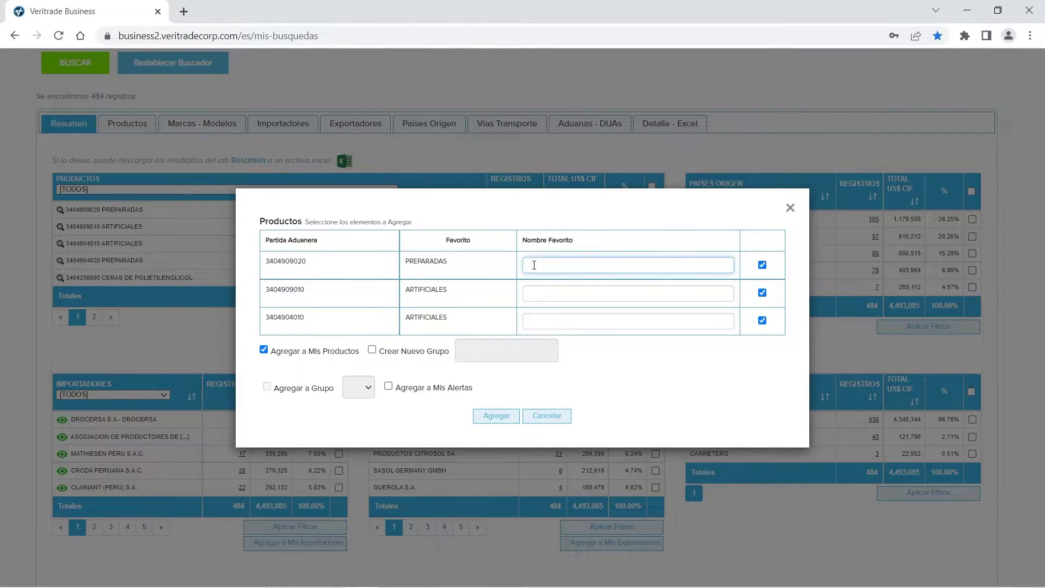
left_click_drag(526, 240, 578, 239)
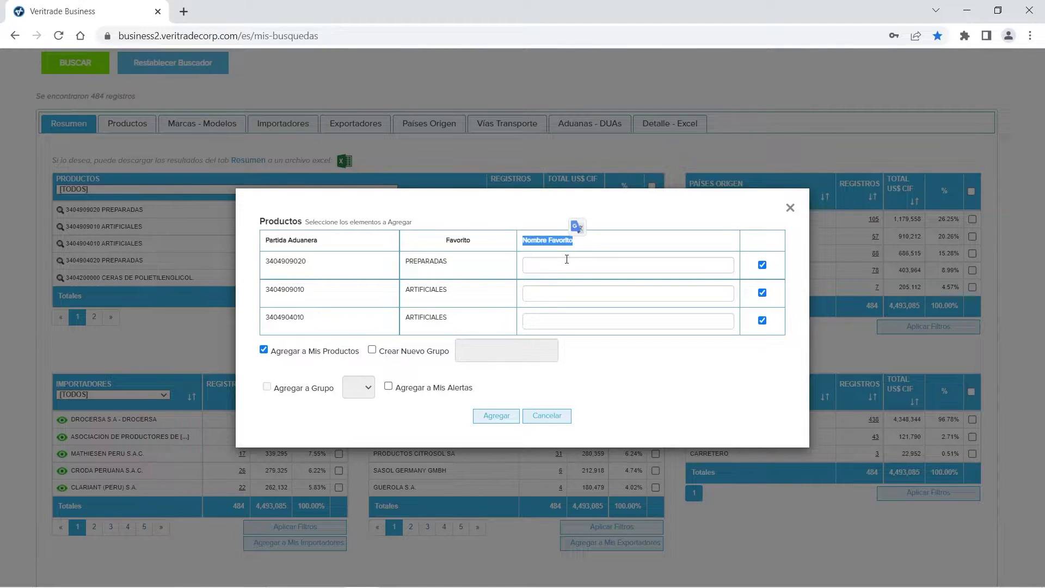
left_click(567, 263)
left_click(566, 291)
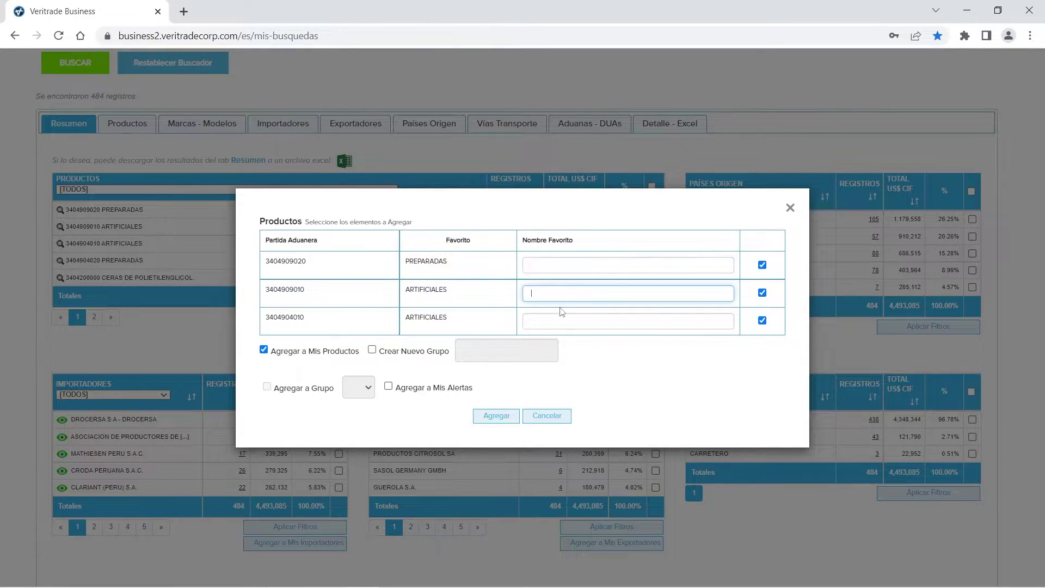
left_click(560, 315)
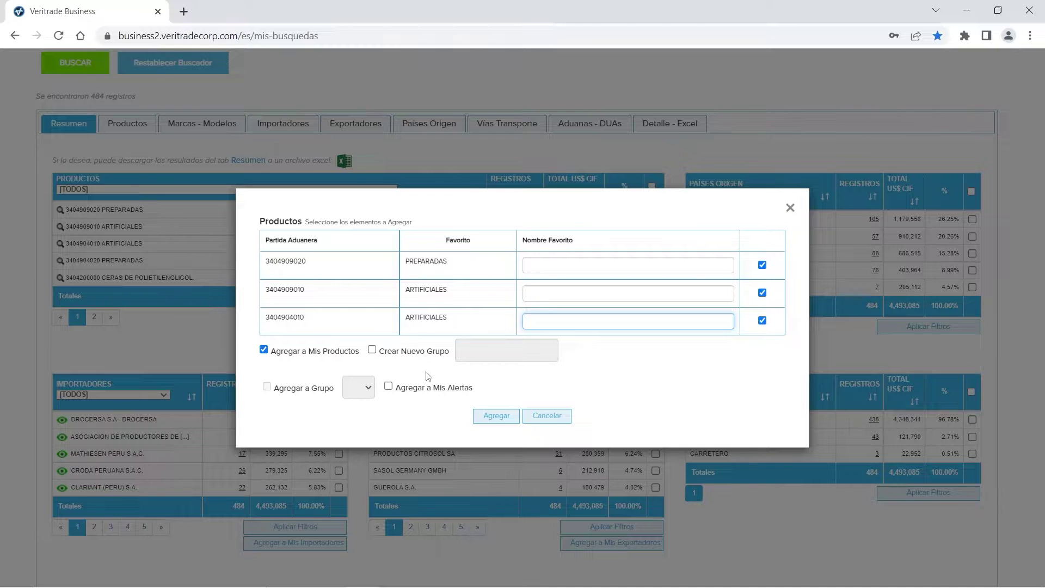
Add the selected products to Mis Productos in a new group named "ceras".
left_click(373, 351)
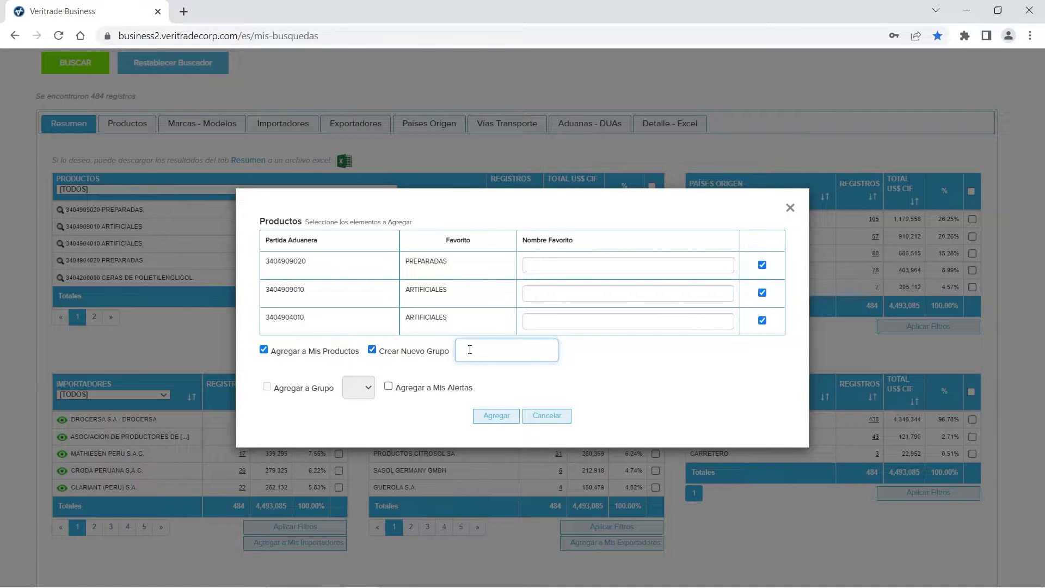
left_click(372, 350)
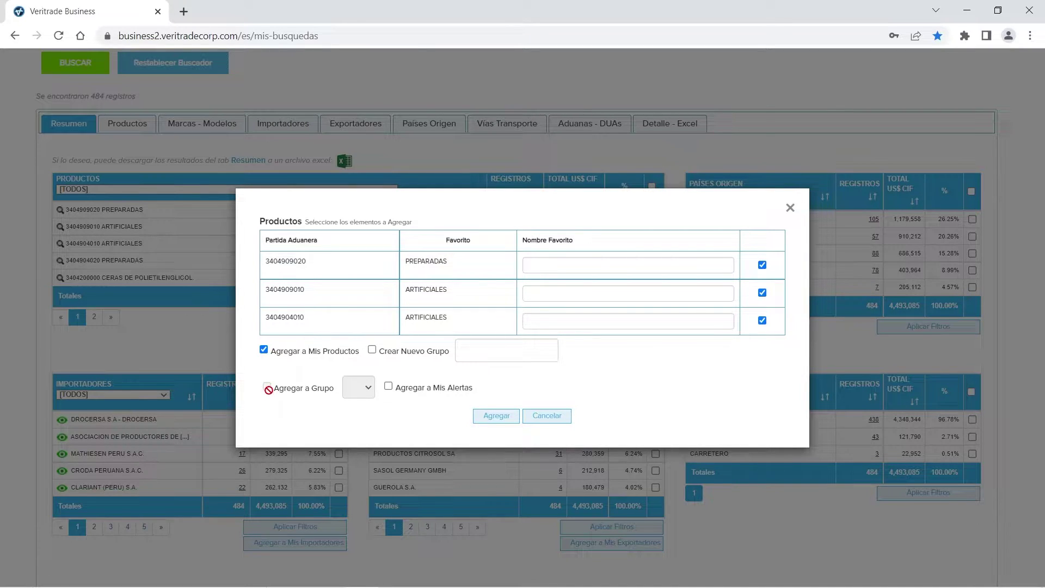
left_click(372, 350)
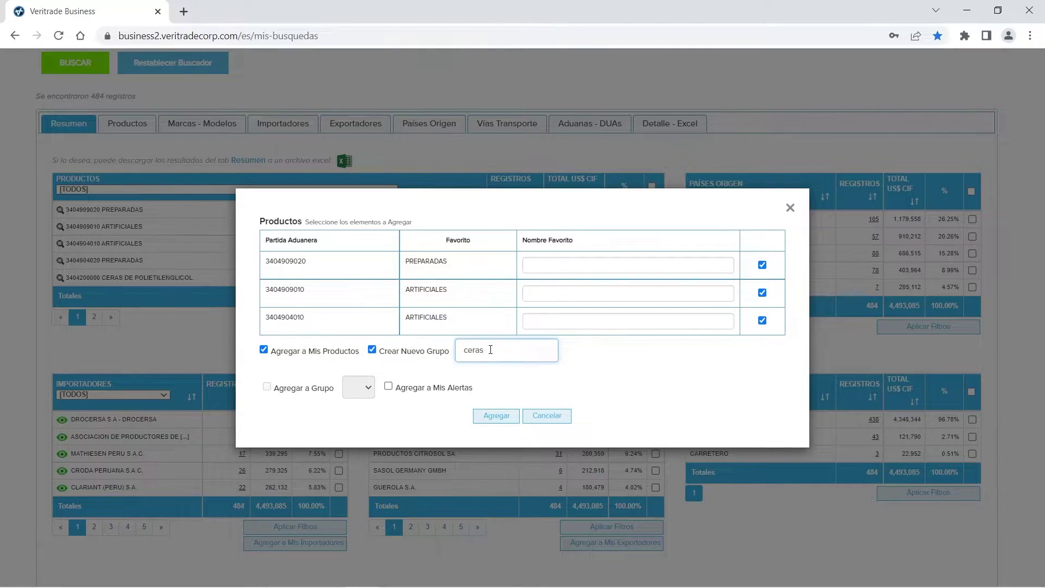
left_click(495, 417)
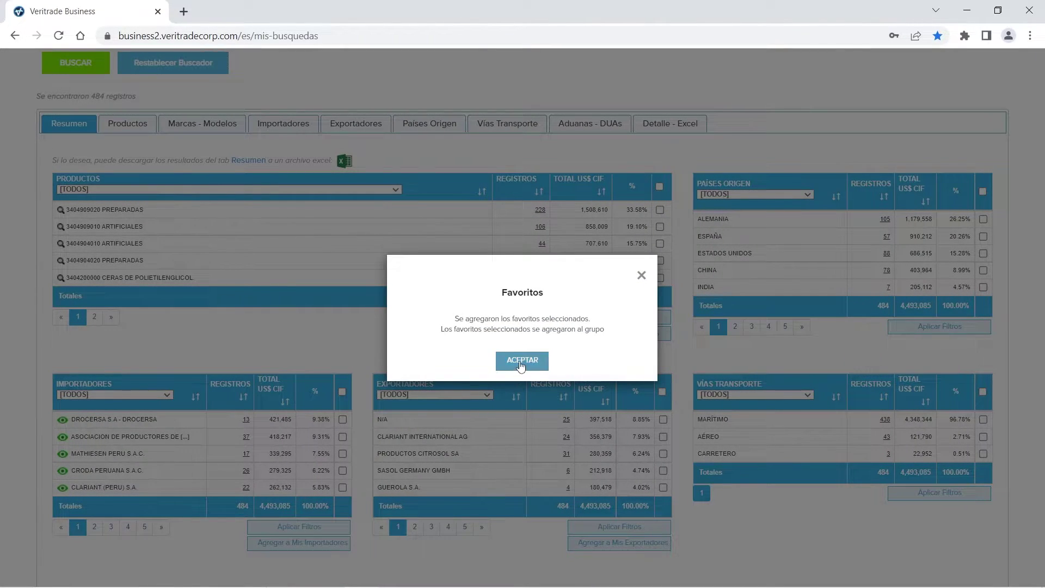
left_click(521, 362)
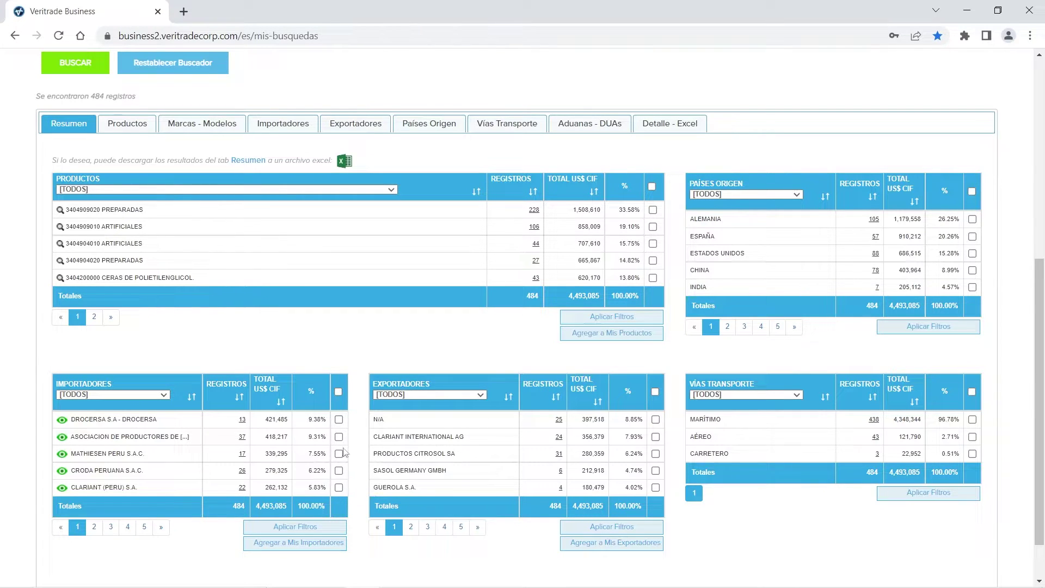
Select importers DROCERSA, ASOCIACION DE PRODUCTORES and MATHIESEN PERU and start adding them to Mis Importadores.
left_click(339, 419)
left_click(338, 437)
left_click(338, 454)
left_click(290, 552)
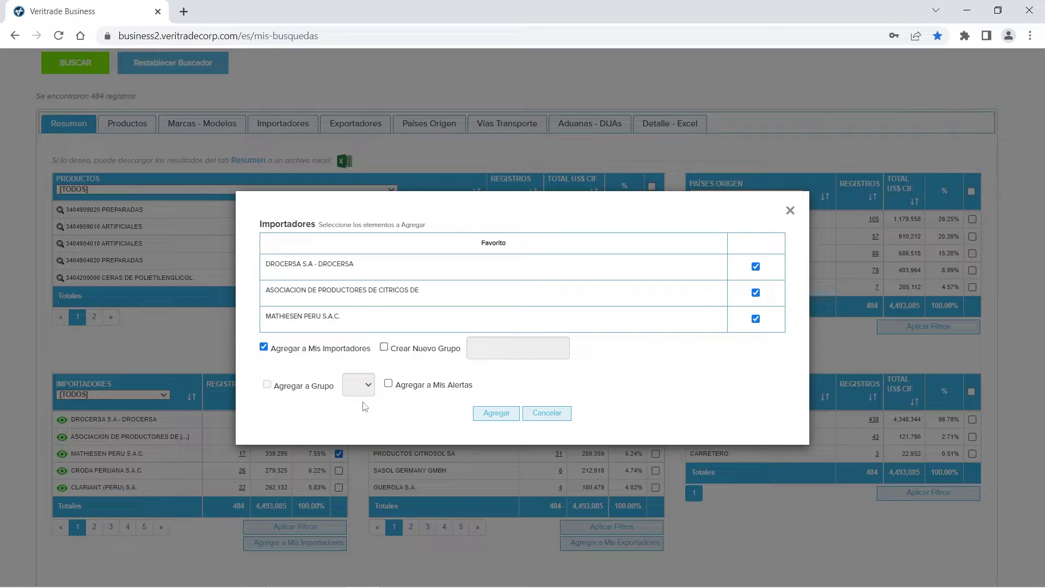
Assign the selected importers to a new group named "competencia ceras".
left_click(398, 350)
left_click(477, 349)
type("To")
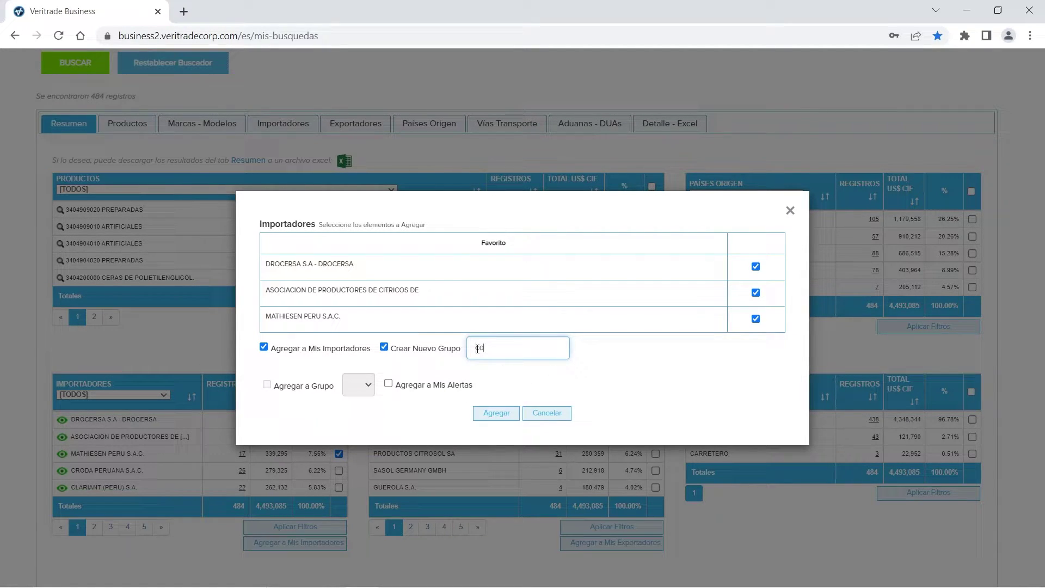
type("mpetencia ceras")
left_click(494, 414)
Include the selected importers in Mis Alertas and save them as favorites.
left_click(389, 384)
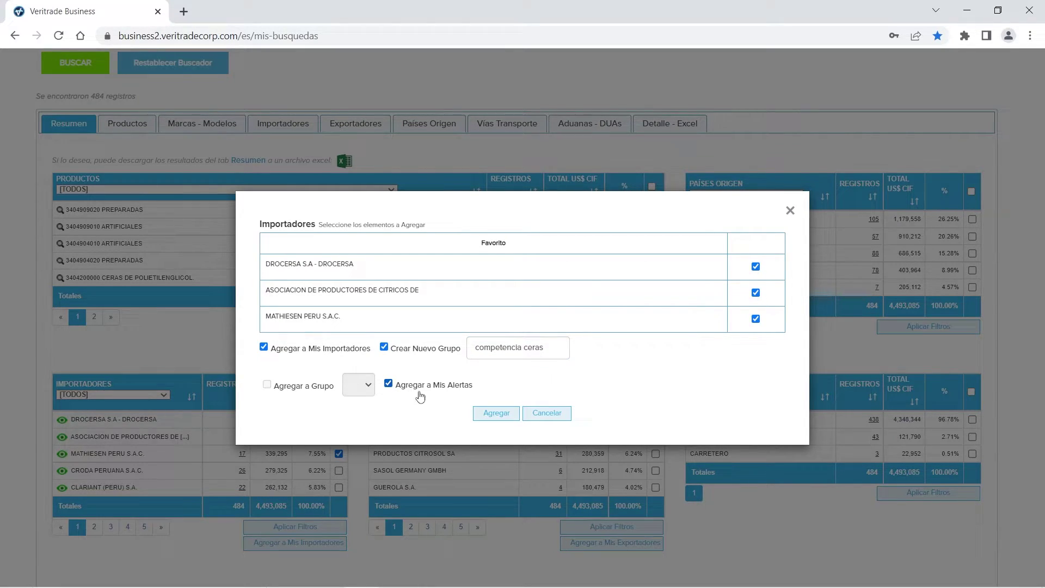
left_click(388, 383)
left_click(389, 383)
left_click(488, 414)
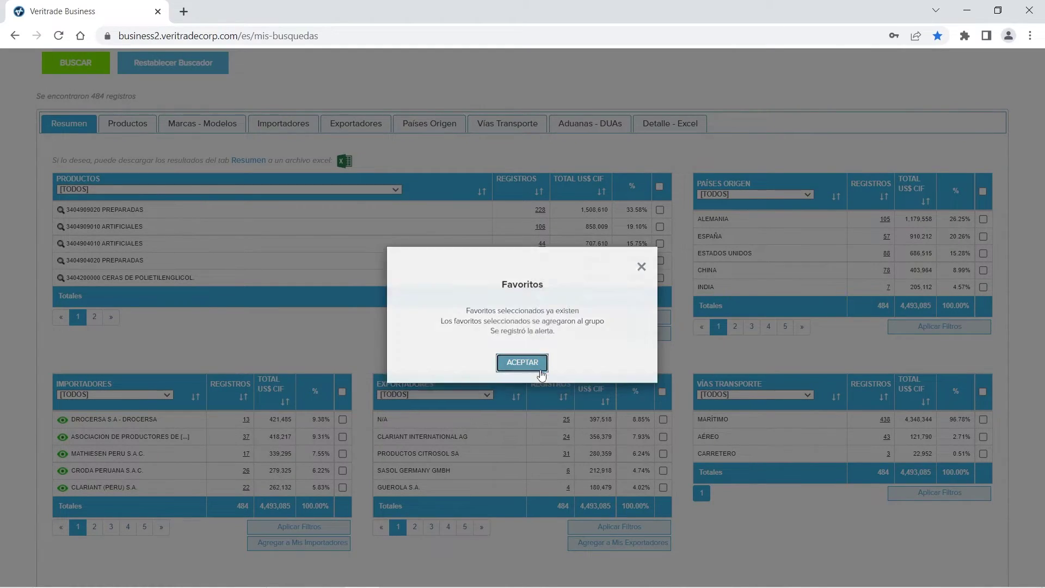
left_click(522, 362)
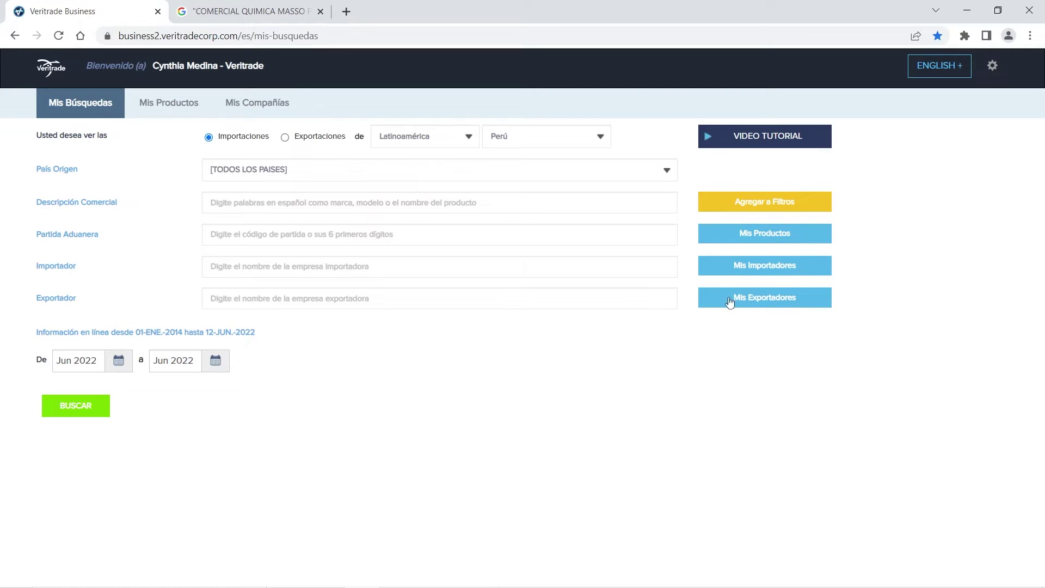
Filter the import search by the saved product group "ceras" and set the period from Ene 2022 to Abr 2022.
left_click(762, 239)
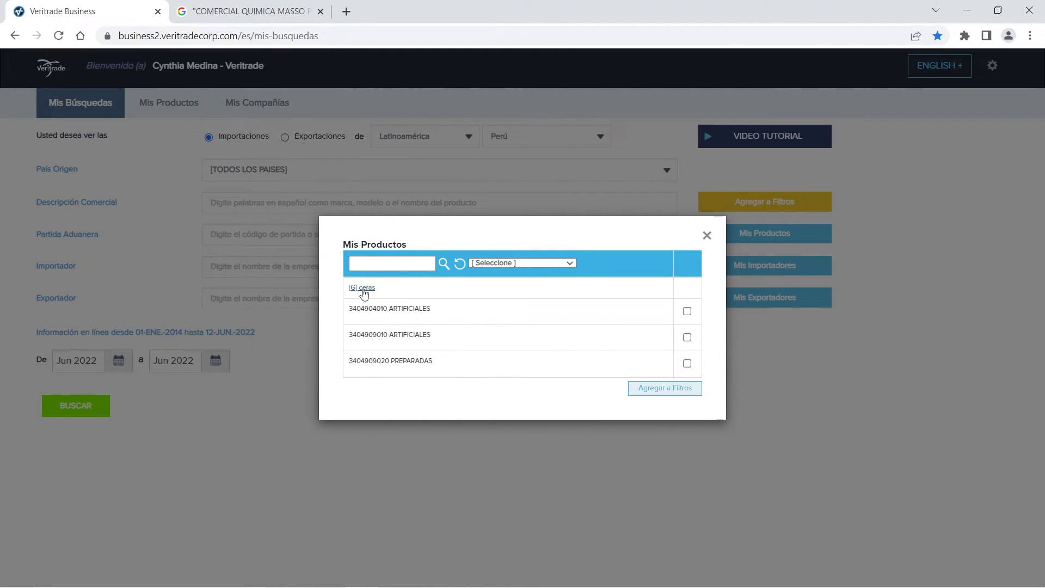
left_click(363, 288)
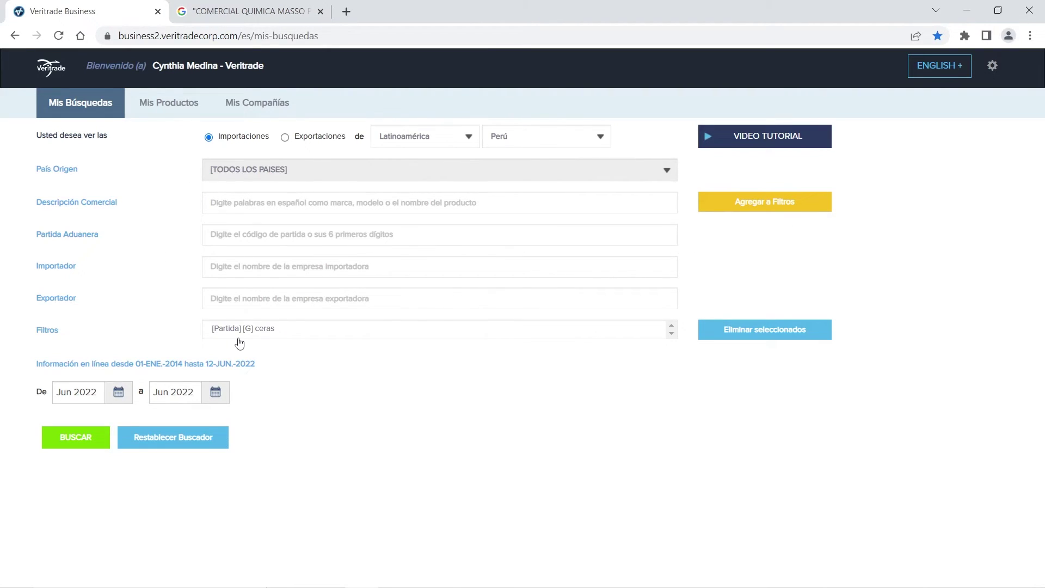
left_click(120, 394)
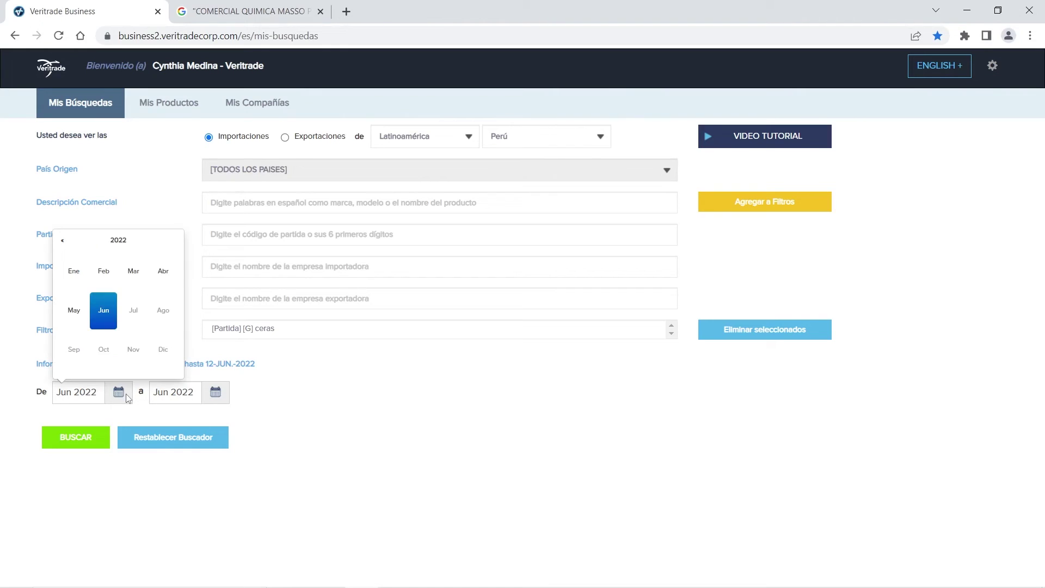
left_click(74, 268)
left_click(212, 394)
left_click(260, 268)
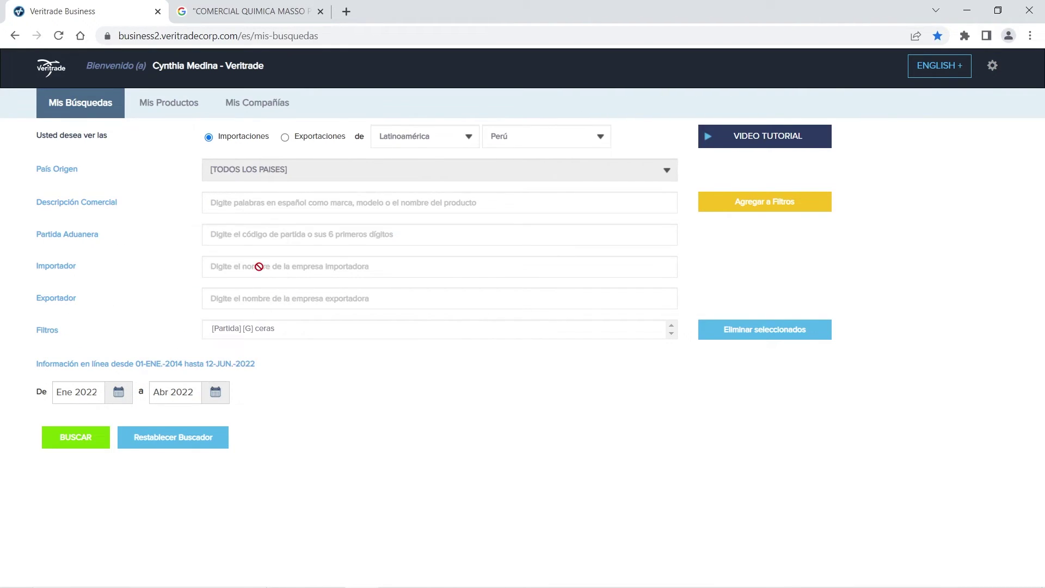
Run the search with the saved group filter and review the results summary.
left_click(94, 445)
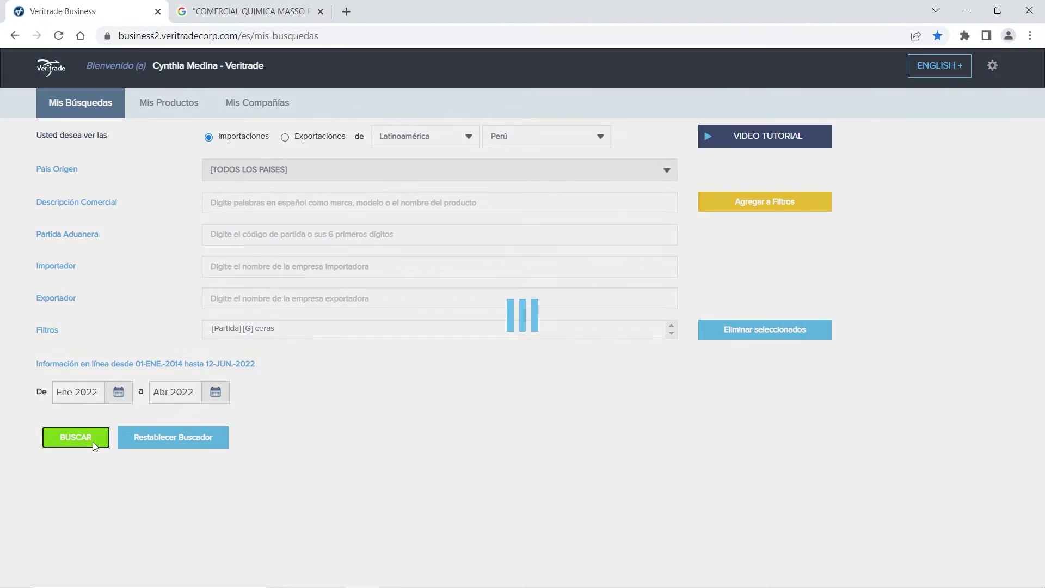
scroll(544, 327, "down", 5)
scroll(681, 225, "up", 3)
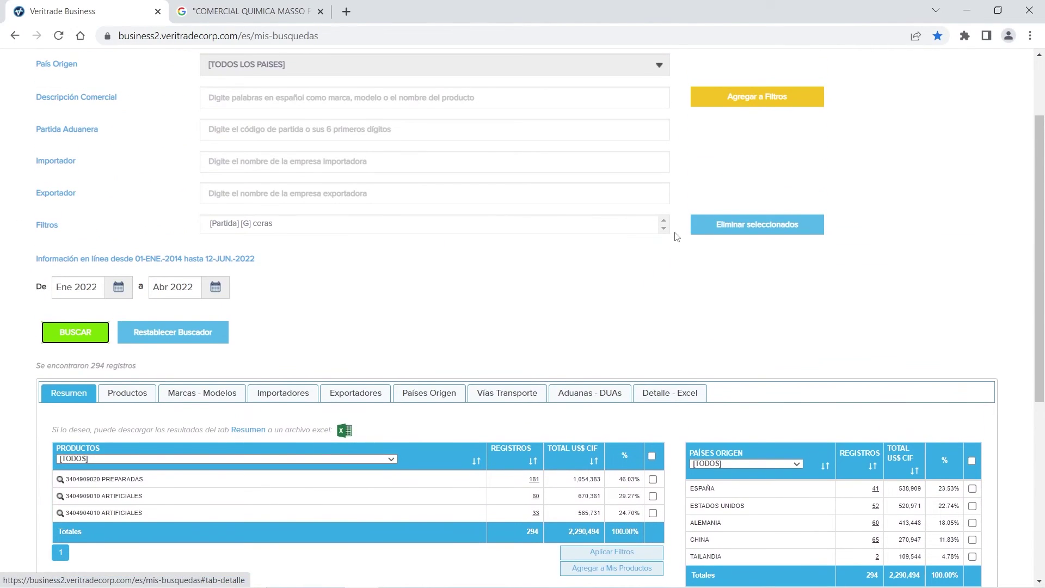
scroll(675, 241, "up", 1)
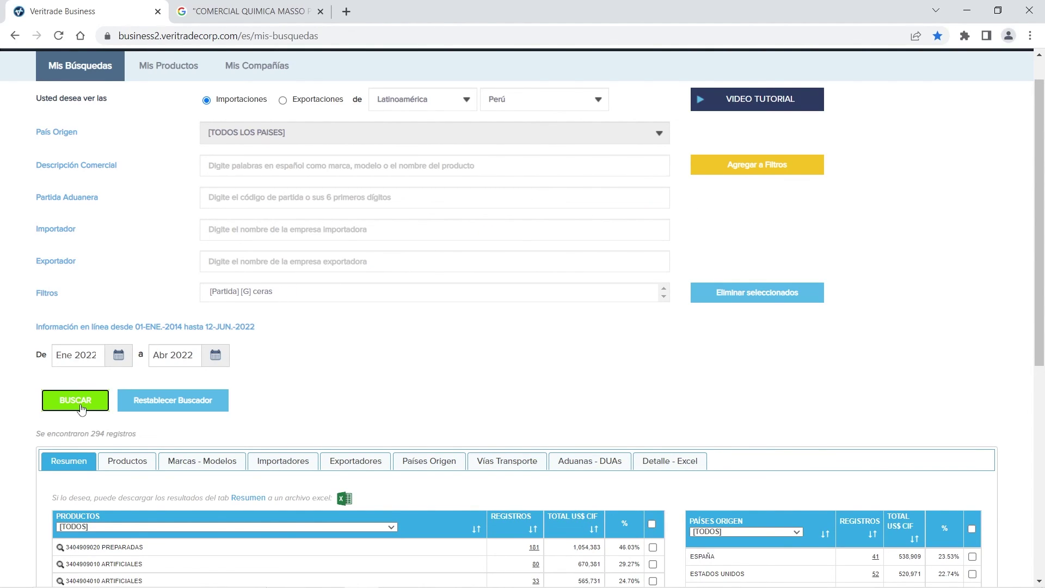
scroll(697, 232, "down", 3)
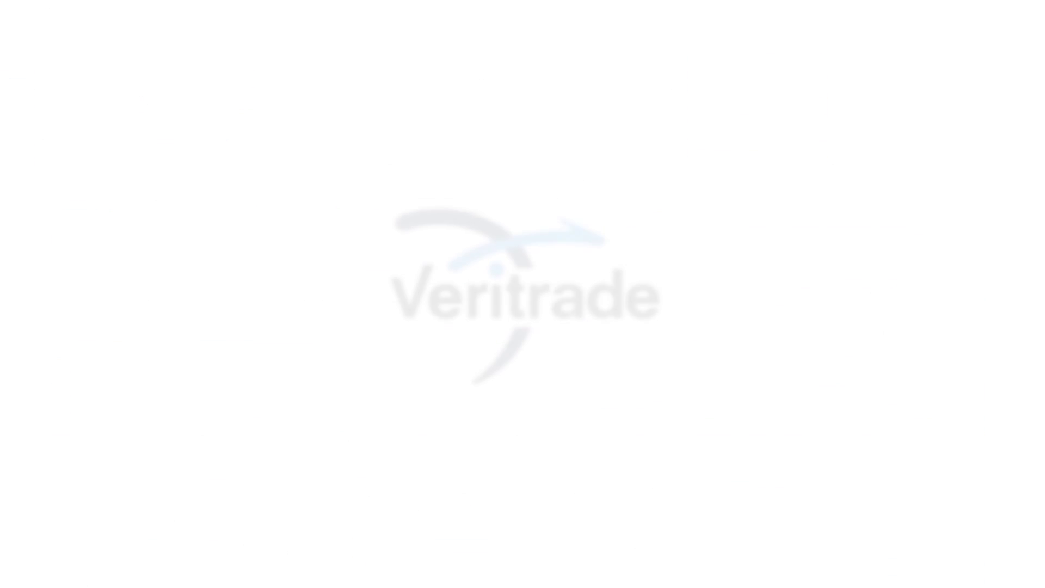